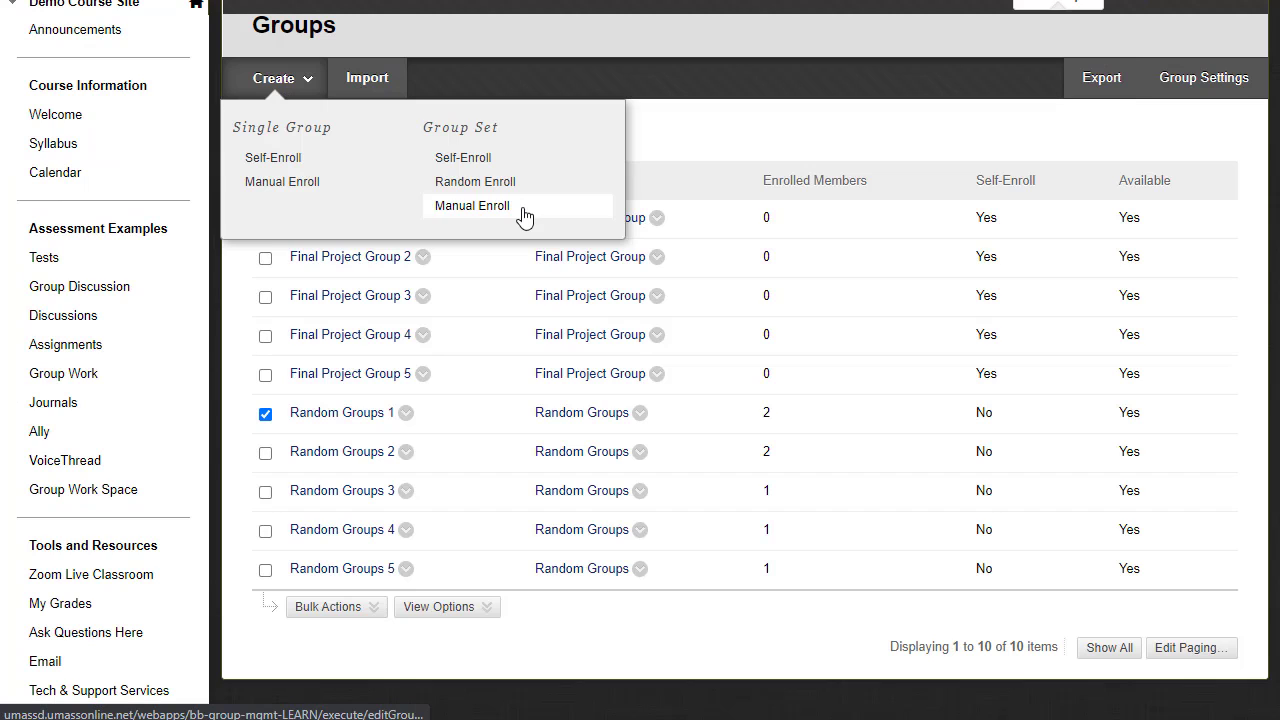
Step: Start a manual-enroll group set named "Manual Groups" and review its visibility and tool availability options
left_click(523, 217)
type("Manual G")
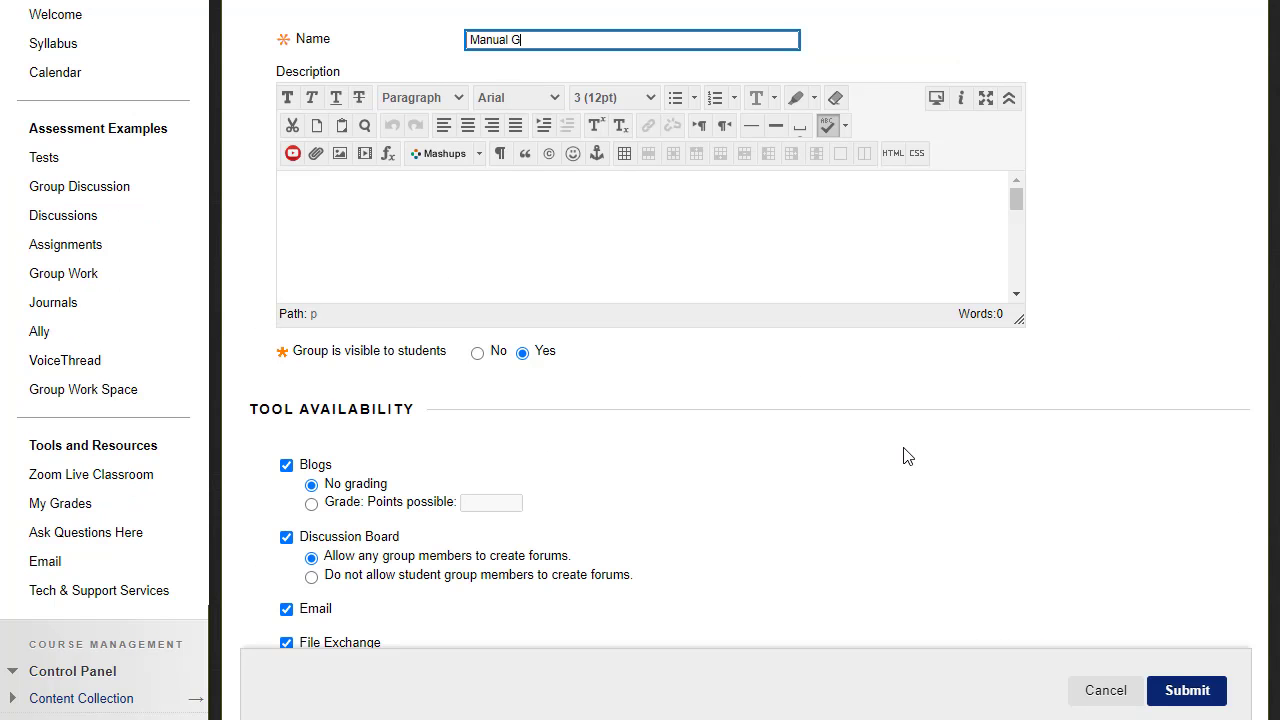
type("roups")
scroll(780, 390, "down", 2)
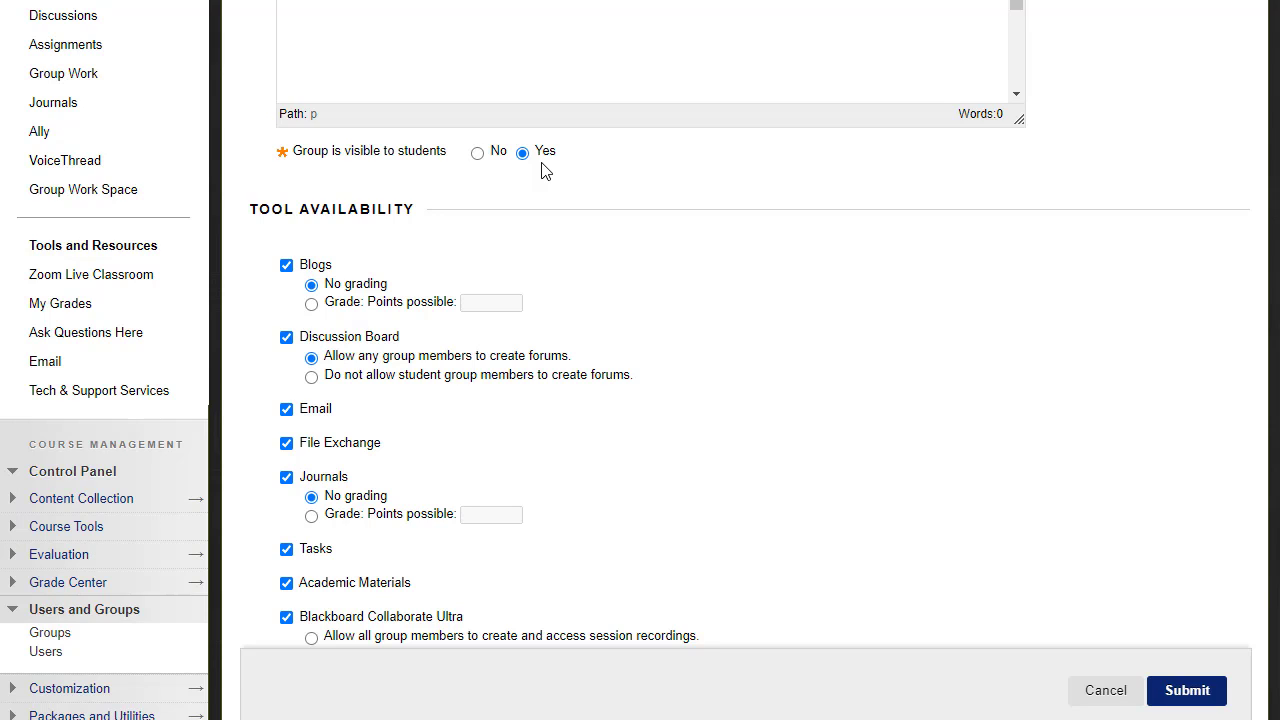
scroll(541, 170, "down", 2)
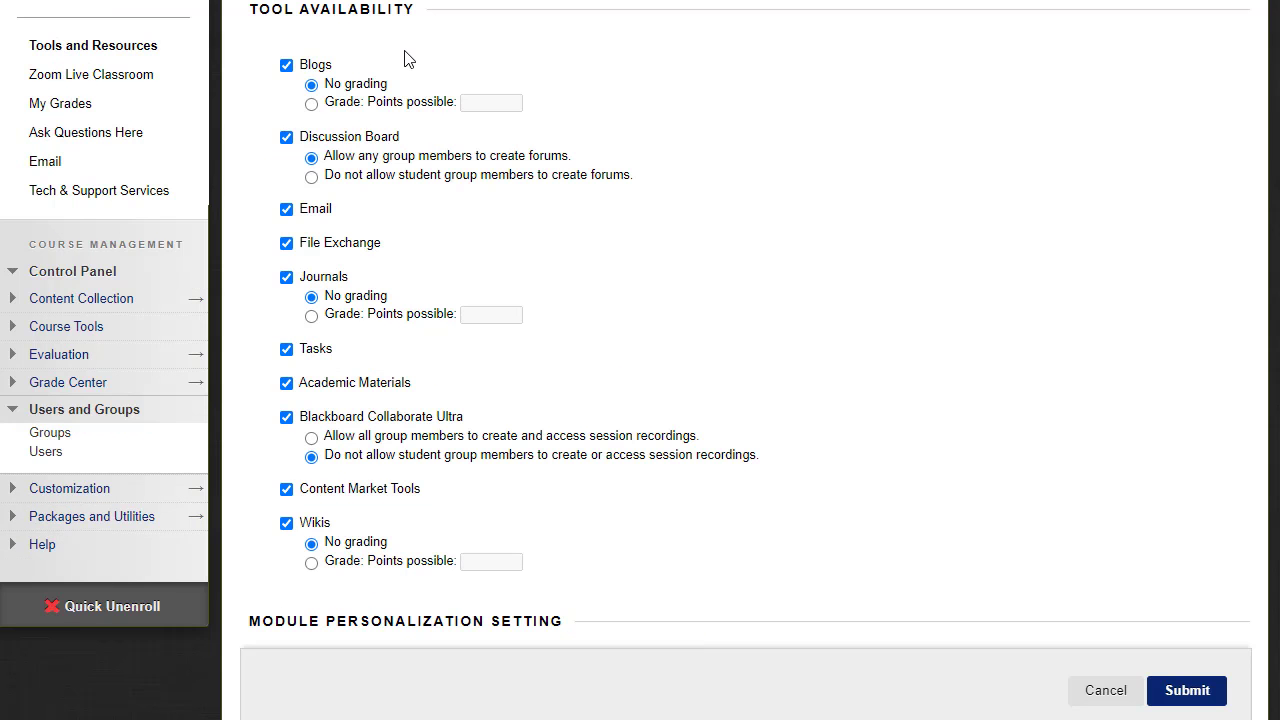
Step: Disable Blogs, Journals, Academic Materials, Content Market Tools and Wikis in the group set's tool availability
left_click(312, 66)
left_click(331, 278)
left_click(360, 388)
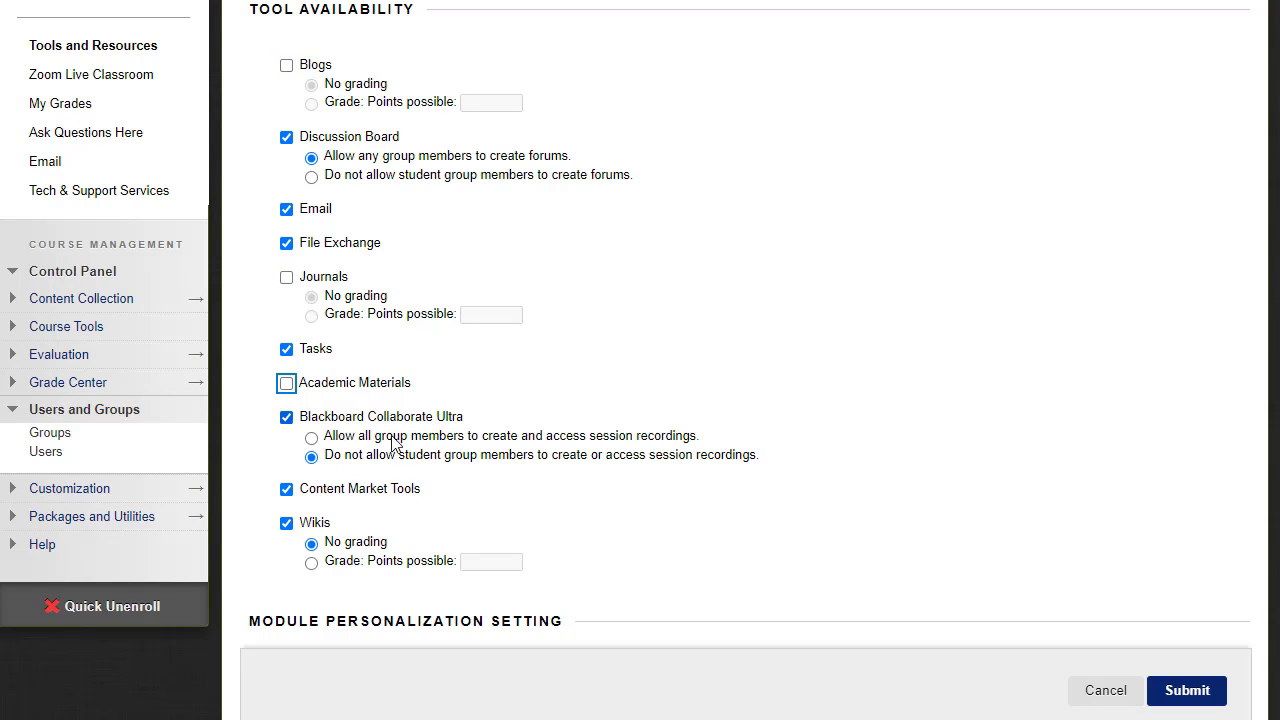
left_click(350, 494)
left_click(308, 526)
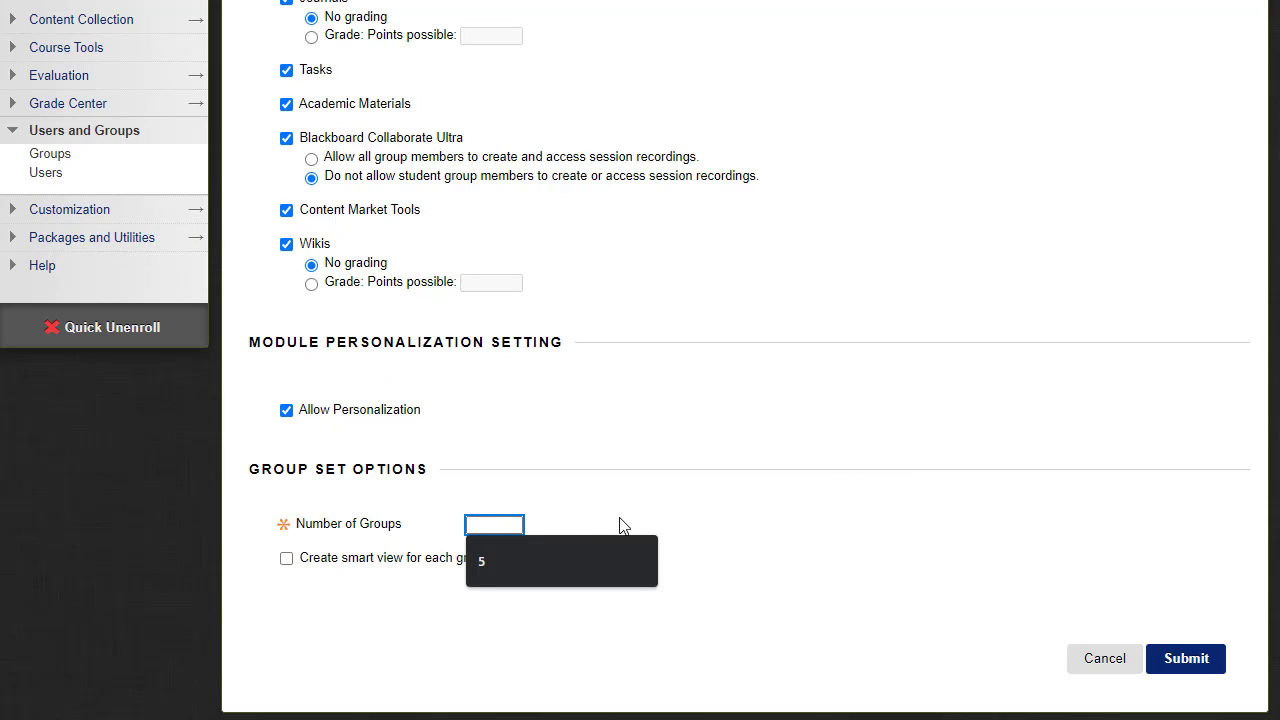
Step: Set the number of groups in the set to 3 and submit the group set
type("3")
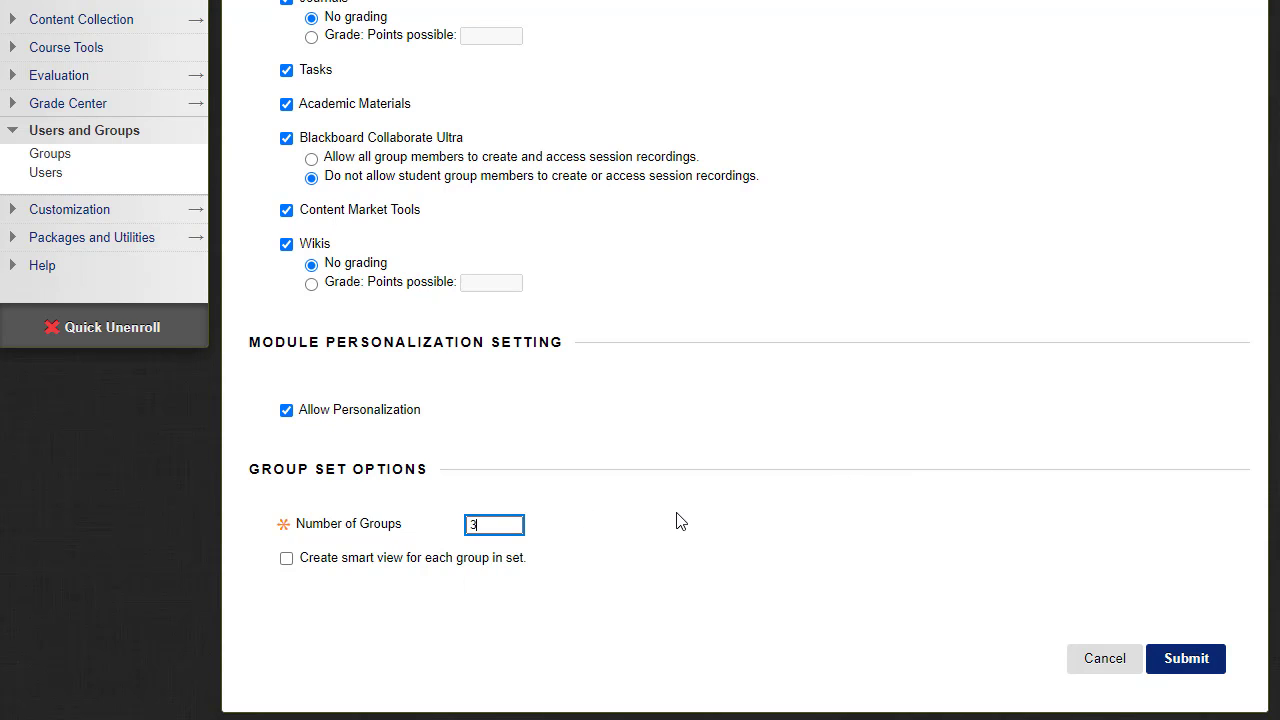
left_click(1183, 660)
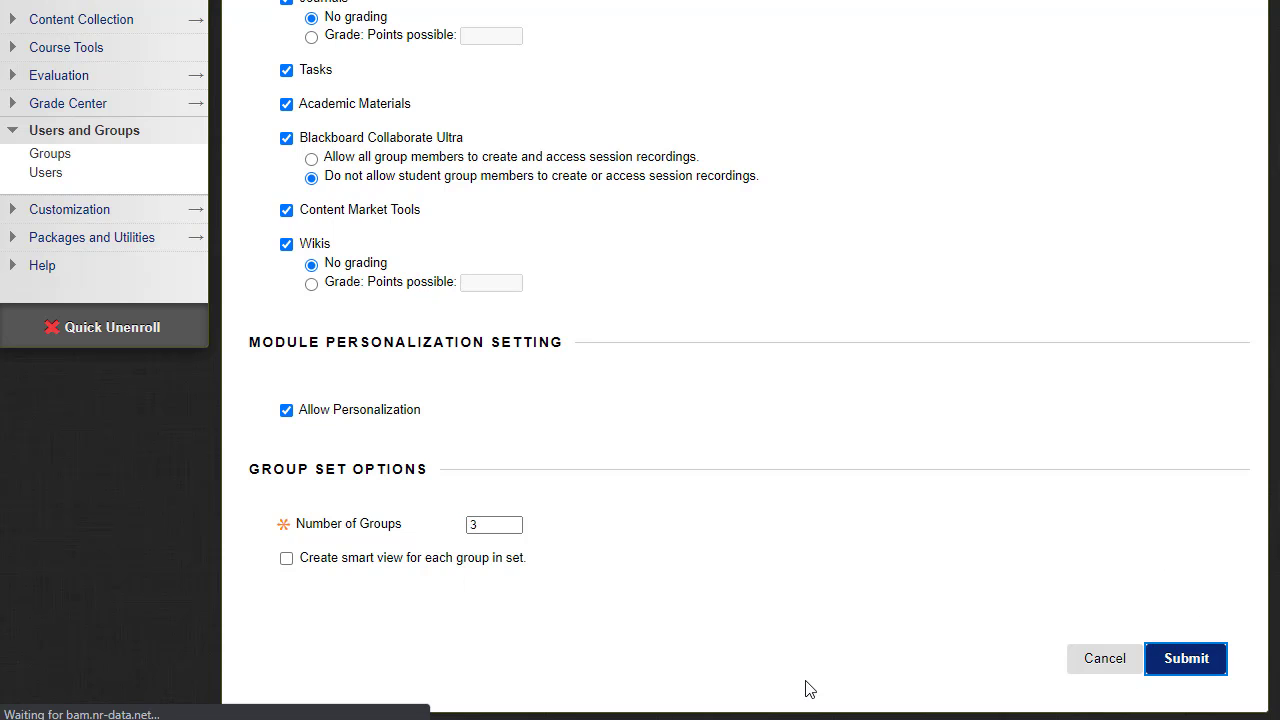
Step: Enroll the third listed student in Manual Groups 1 and submit the group set enrollments
scroll(812, 288, "down", 4)
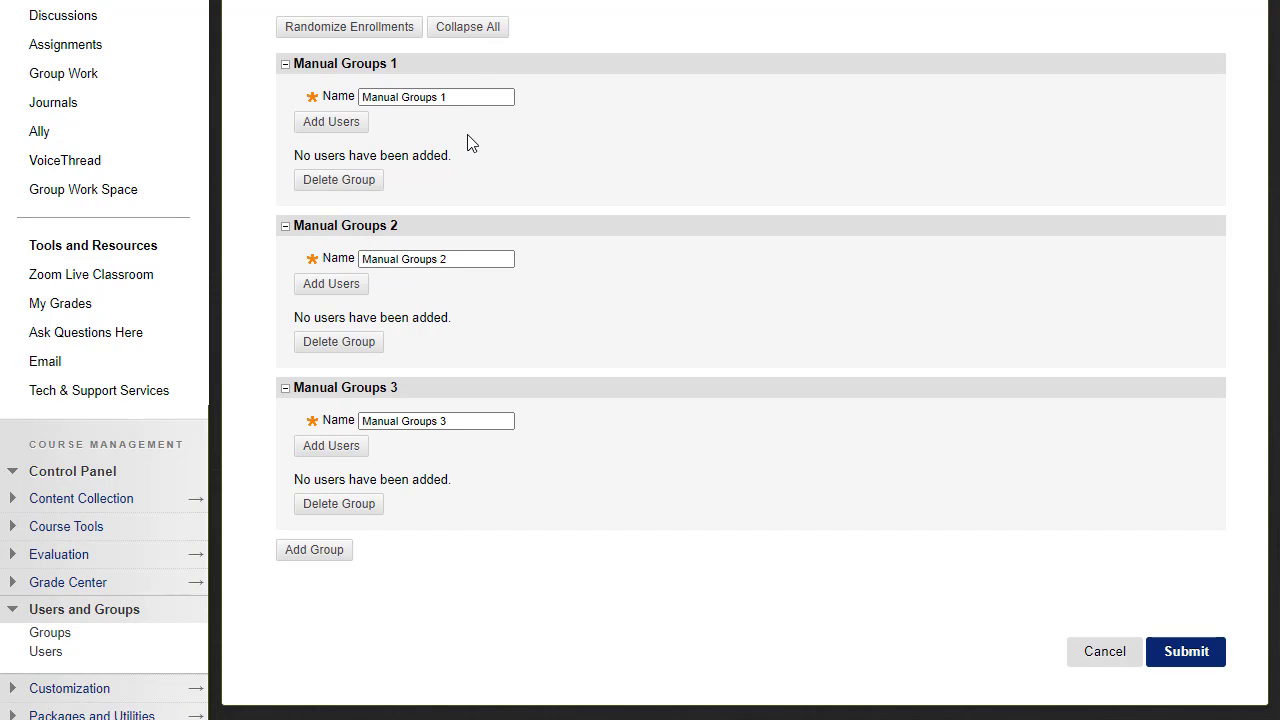
left_click_drag(490, 97, 297, 100)
left_click(494, 102)
left_click(358, 127)
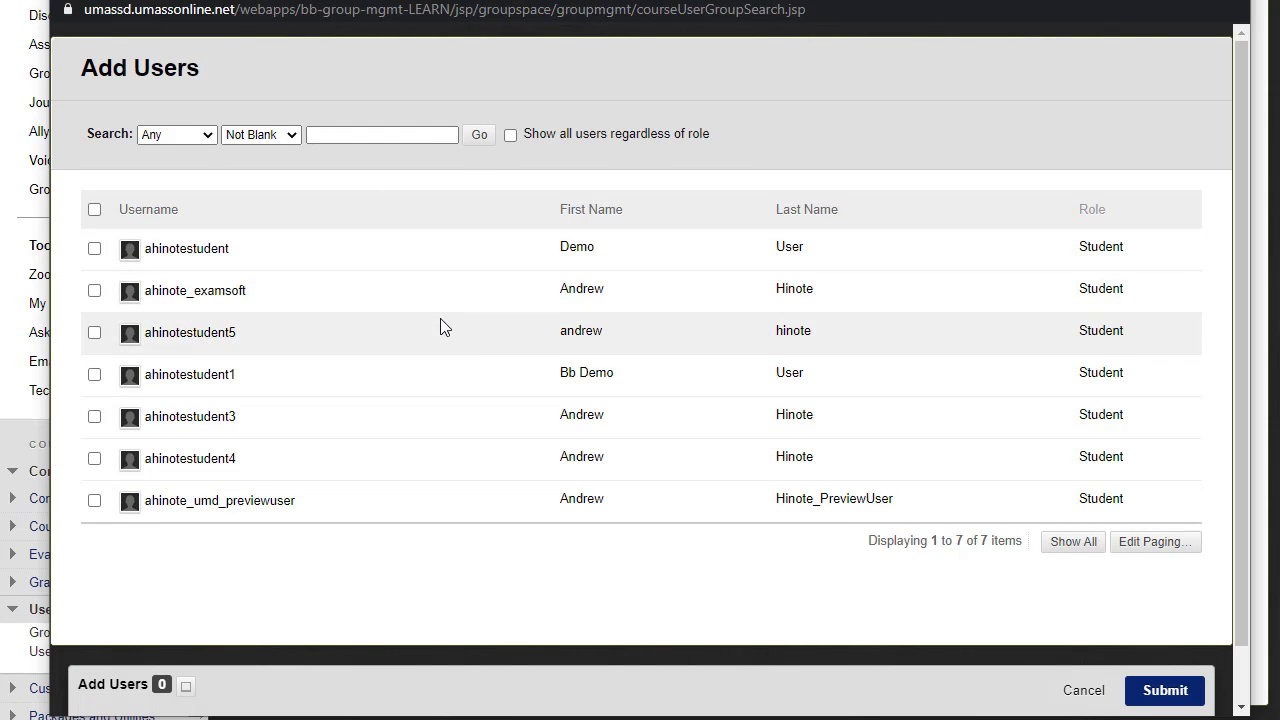
left_click(441, 322)
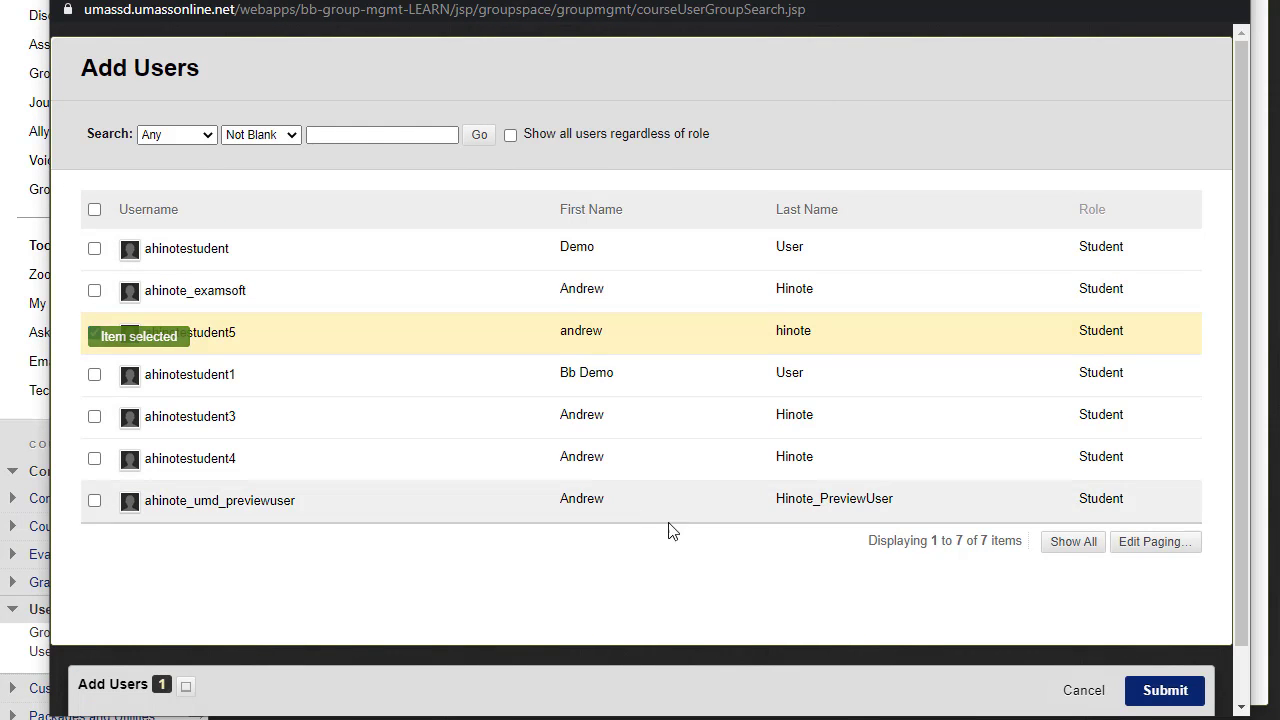
left_click(1165, 690)
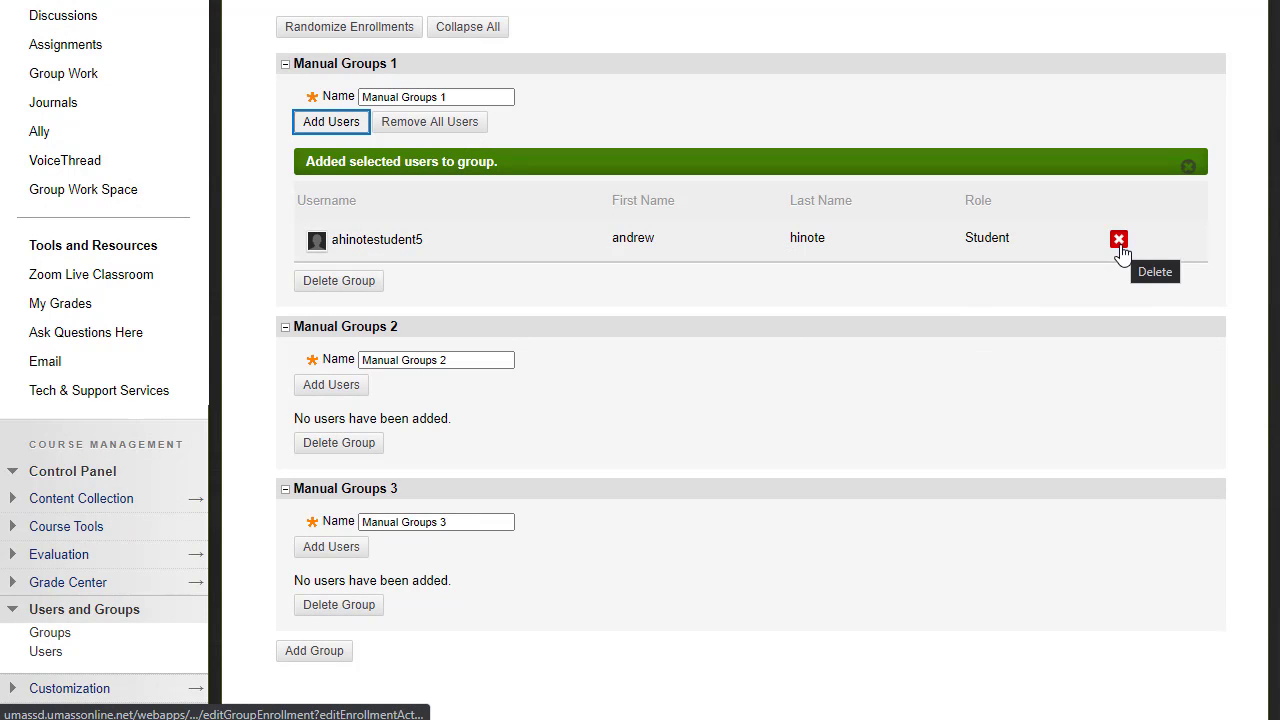
scroll(731, 490, "down", 2)
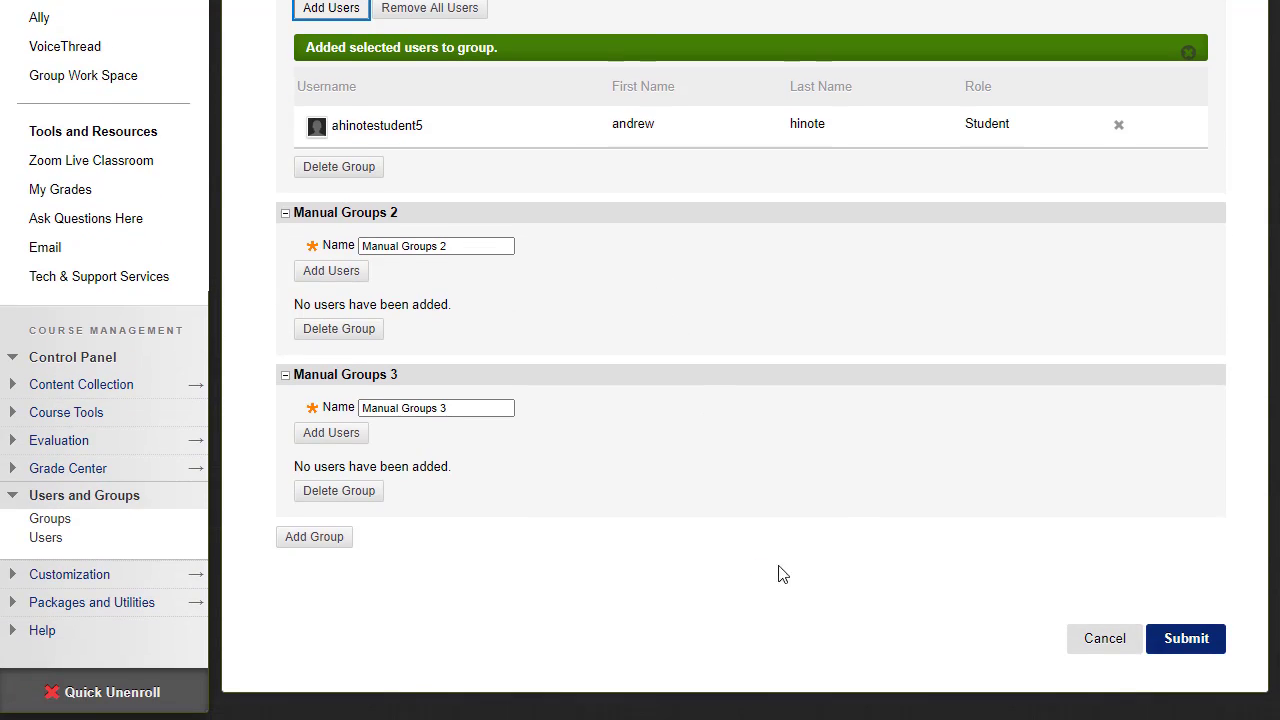
left_click(1185, 641)
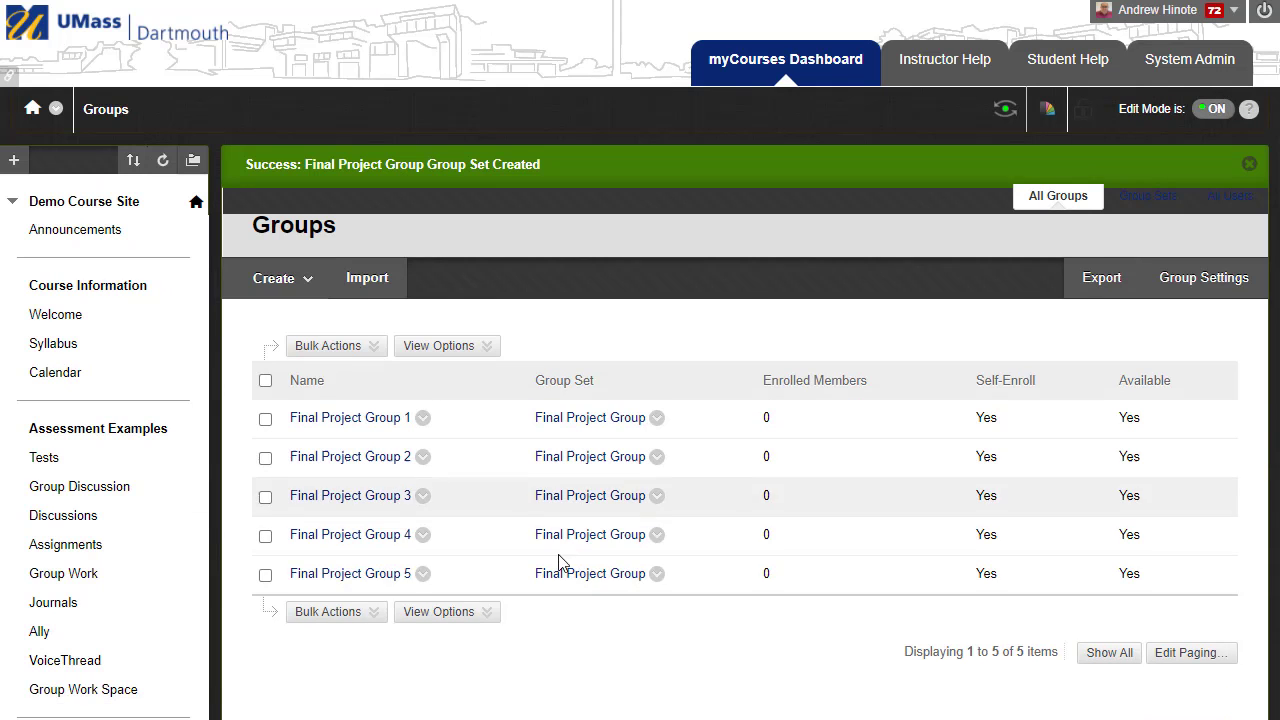
Step: Open the membership editing page of the Final Project Group set and examine the name field of its first group
scroll(690, 610, "down", 2)
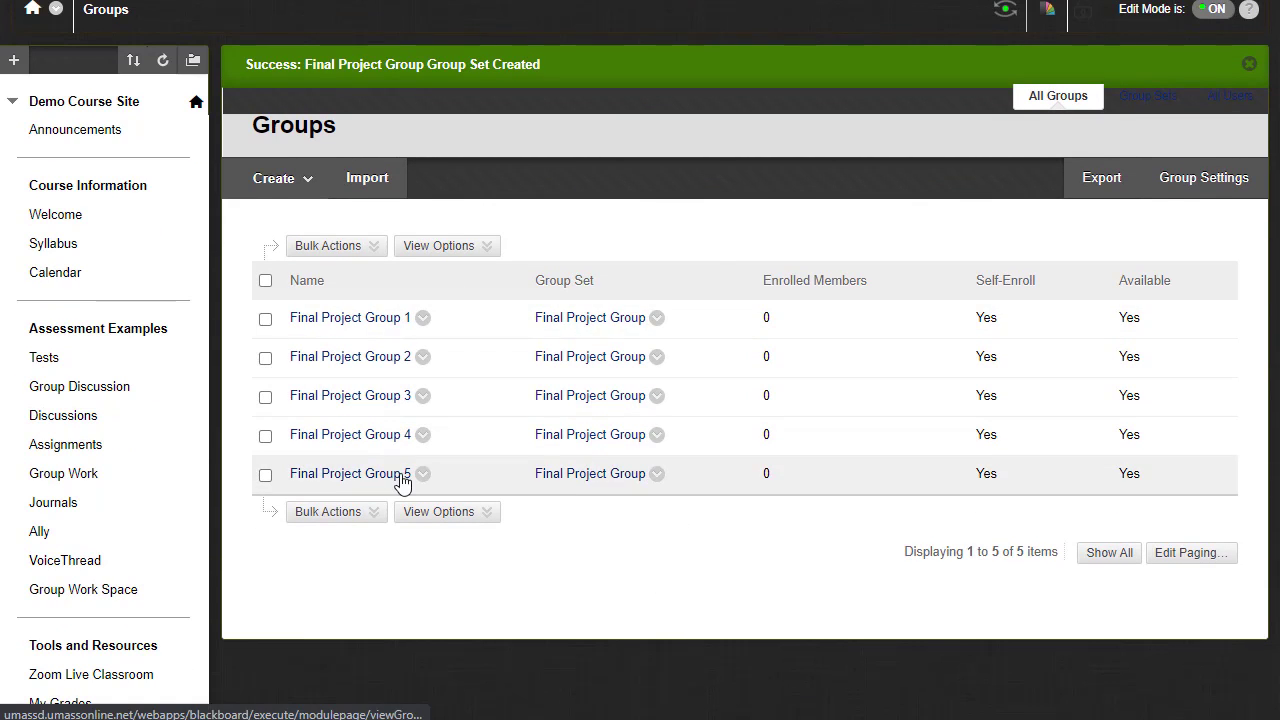
left_click(657, 318)
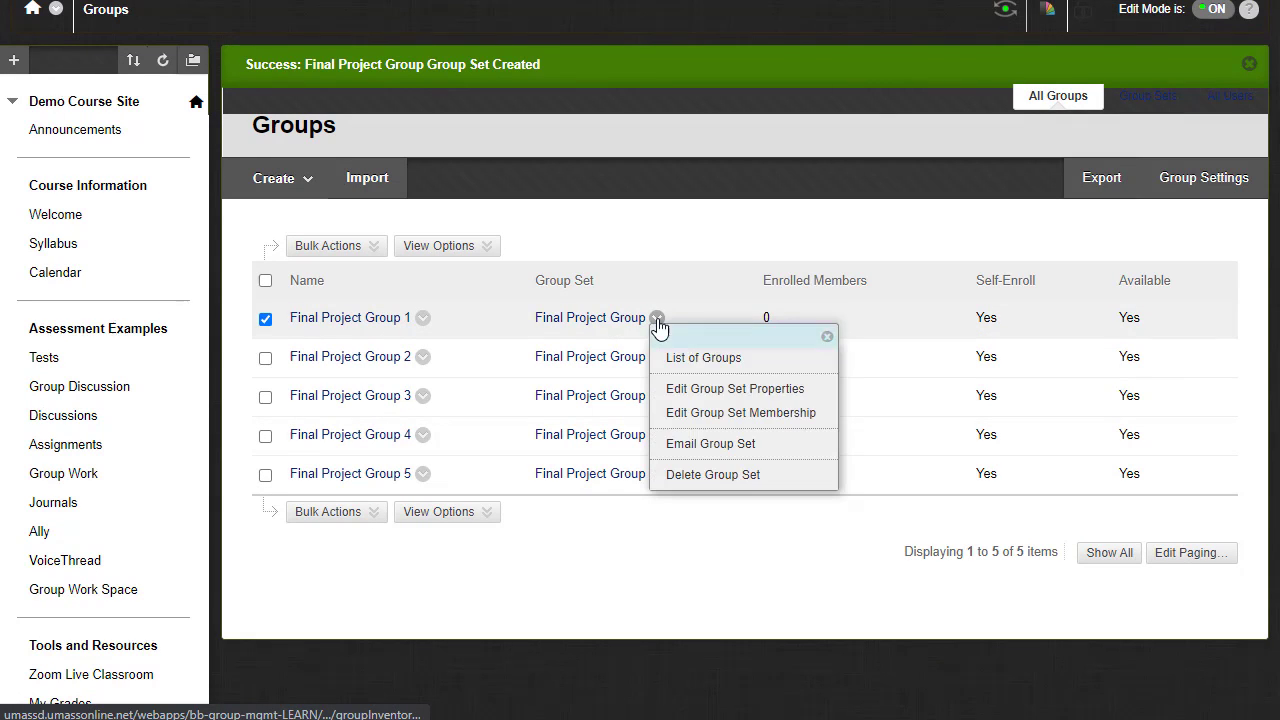
left_click(735, 414)
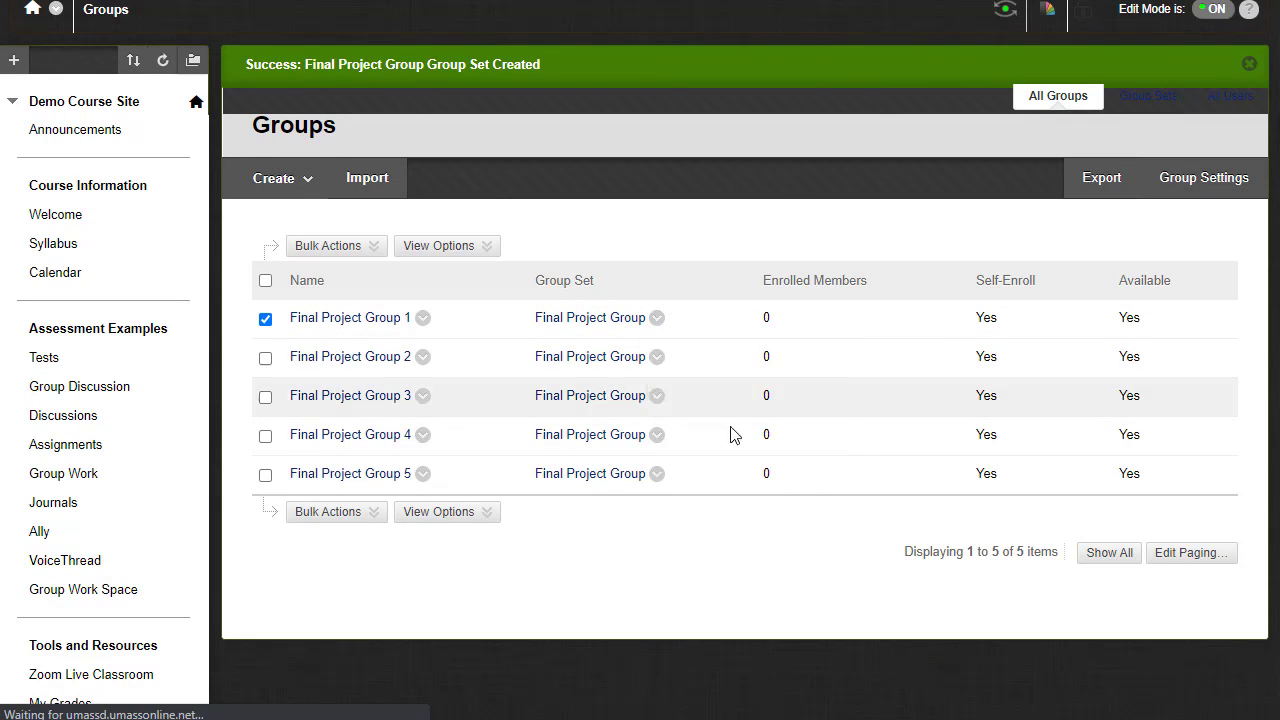
scroll(490, 303, "down", 4)
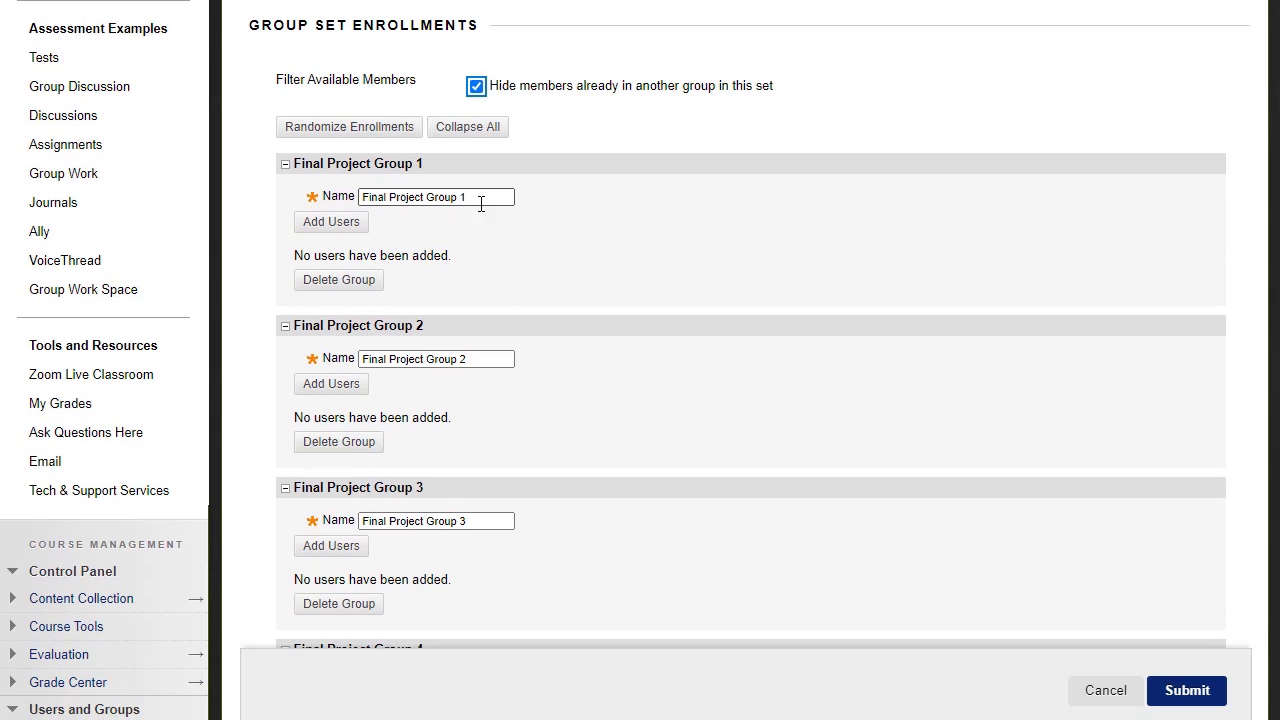
left_click_drag(486, 198, 221, 200)
left_click(506, 199)
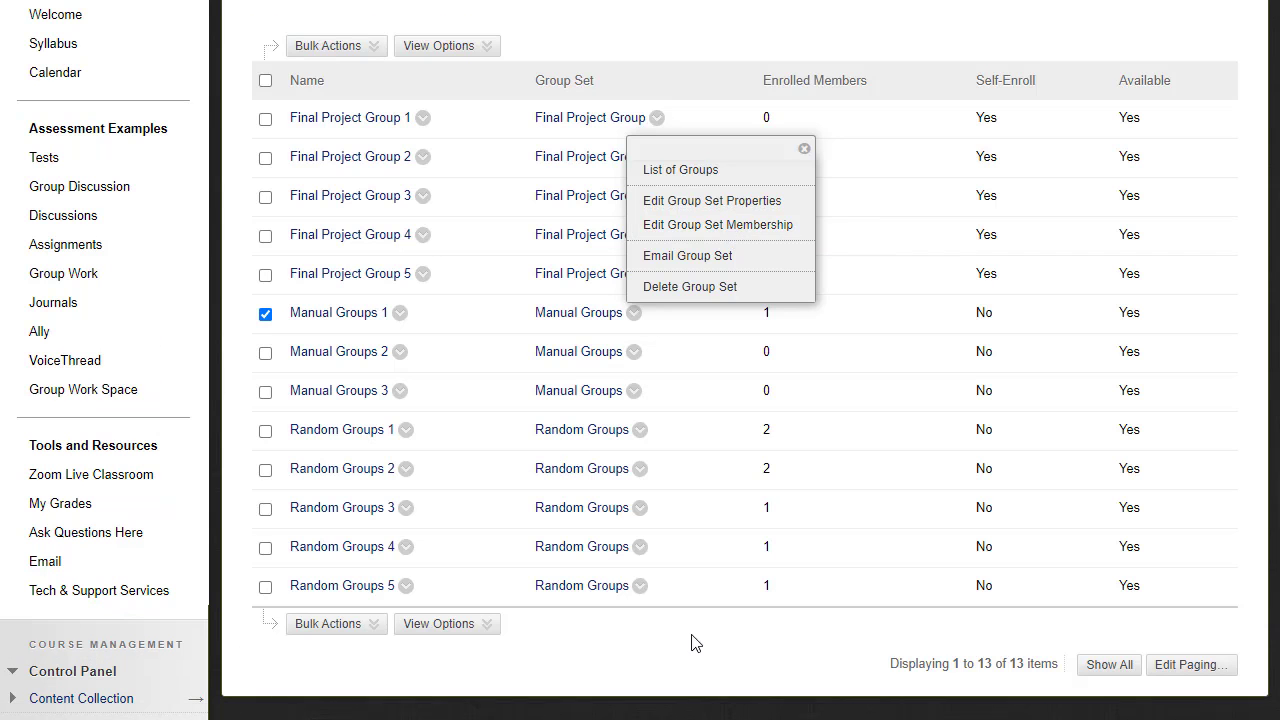
Step: Open the Manual Groups 1 page and view its group discussion board
left_click(474, 450)
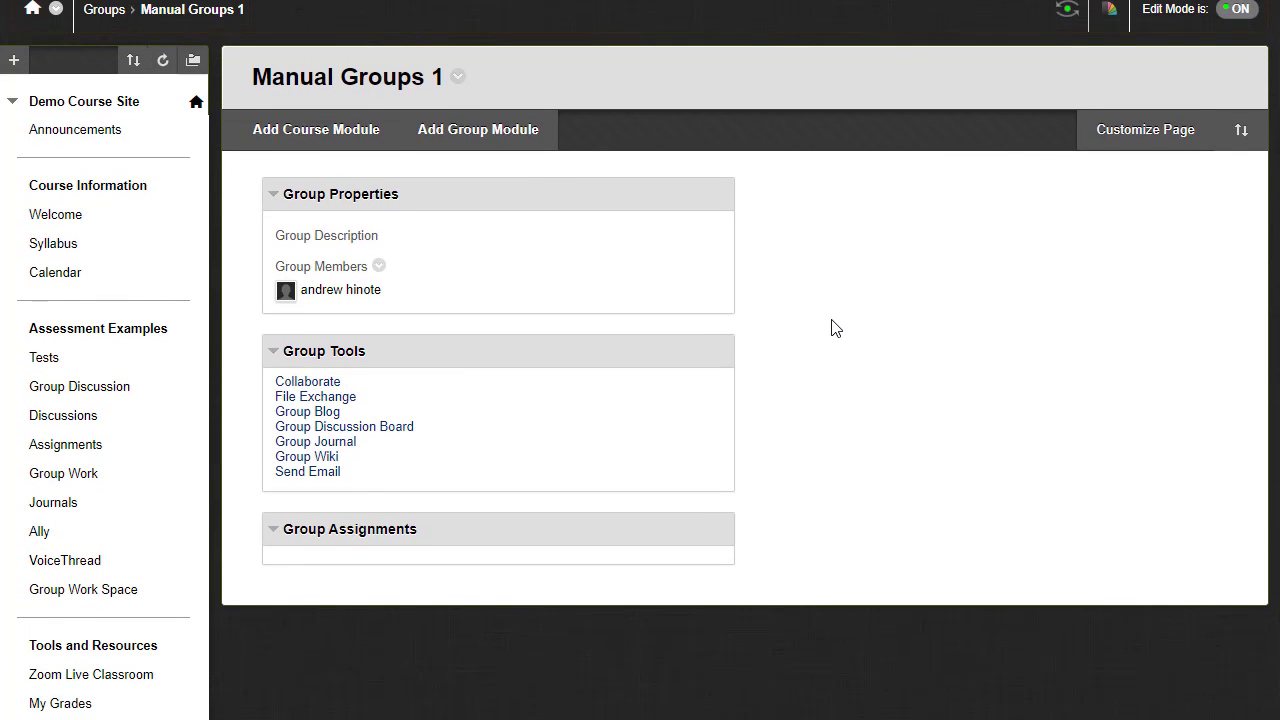
left_click(390, 430)
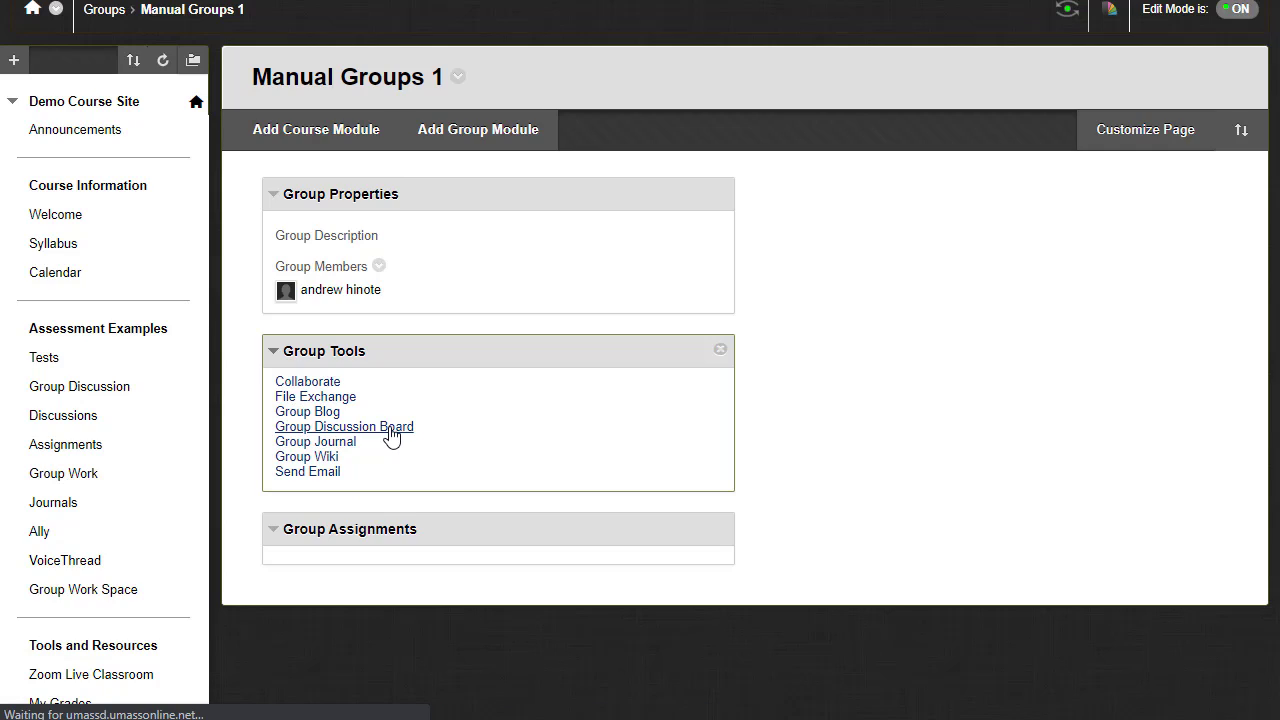
scroll(451, 435, "down", 1)
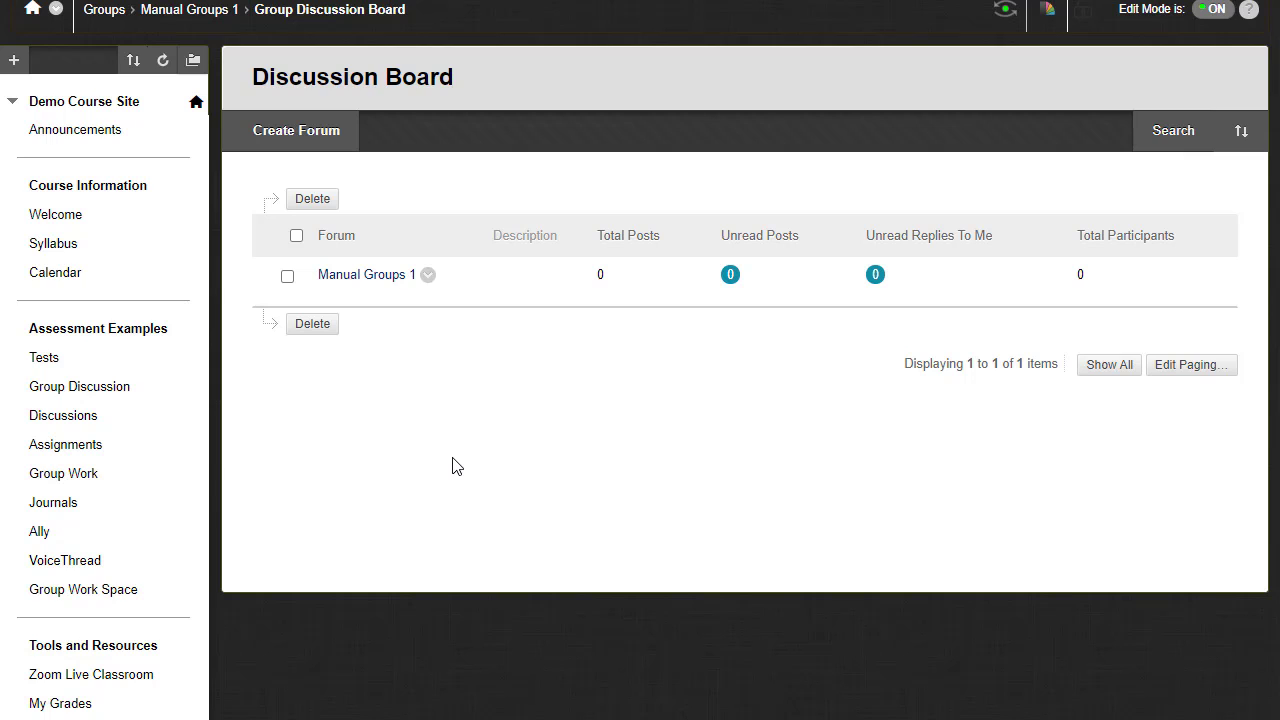
Step: In the Group Work Space content area, create a group link that points to the Final Project Group set
left_click(128, 594)
left_click(562, 231)
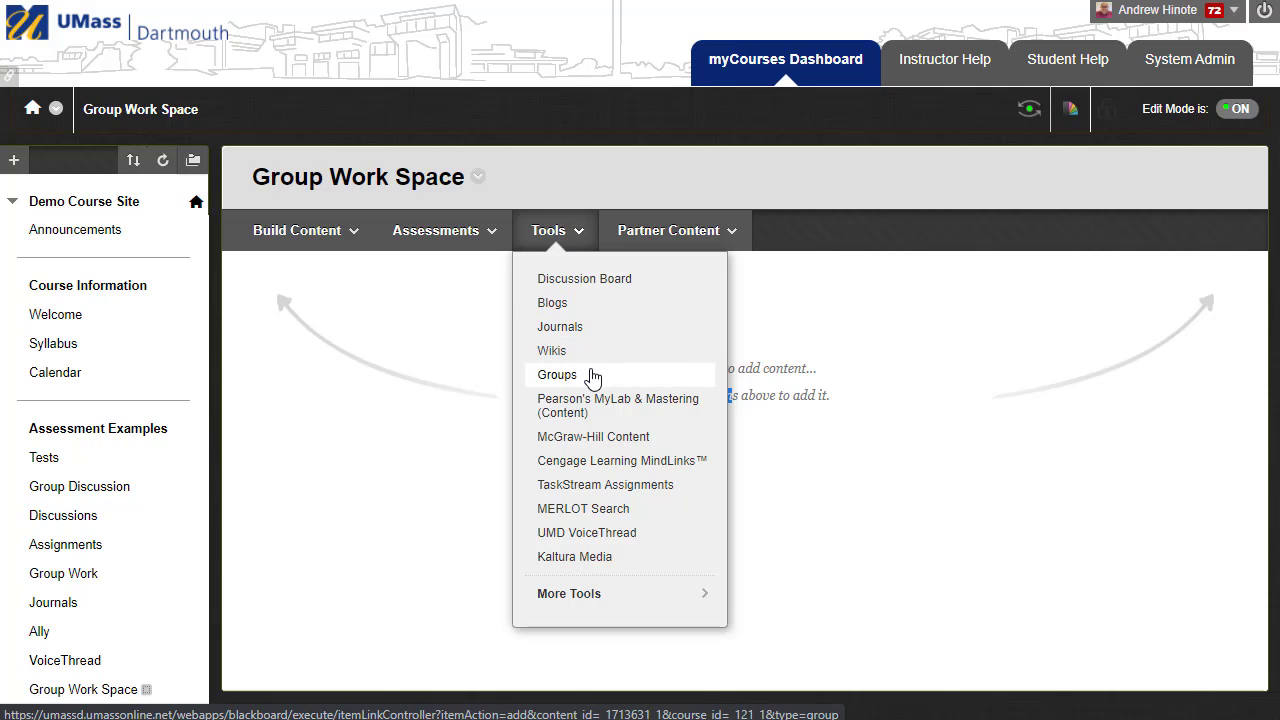
left_click(557, 374)
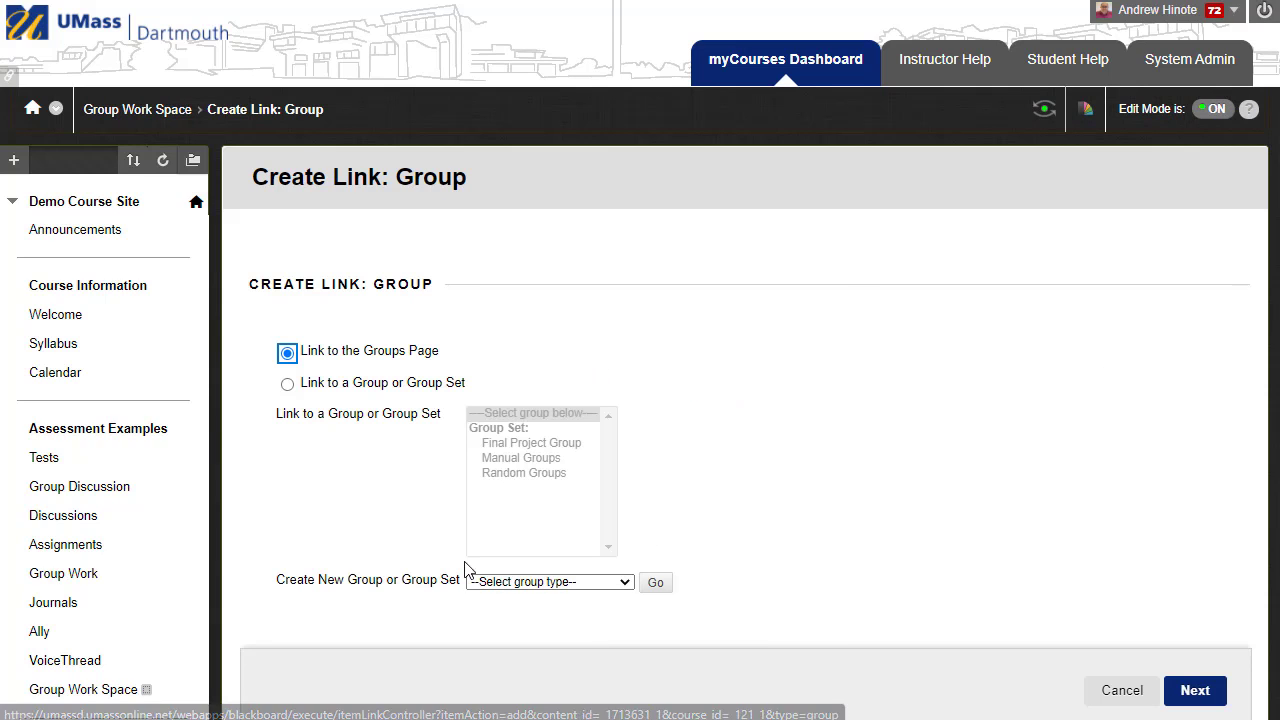
left_click(287, 385)
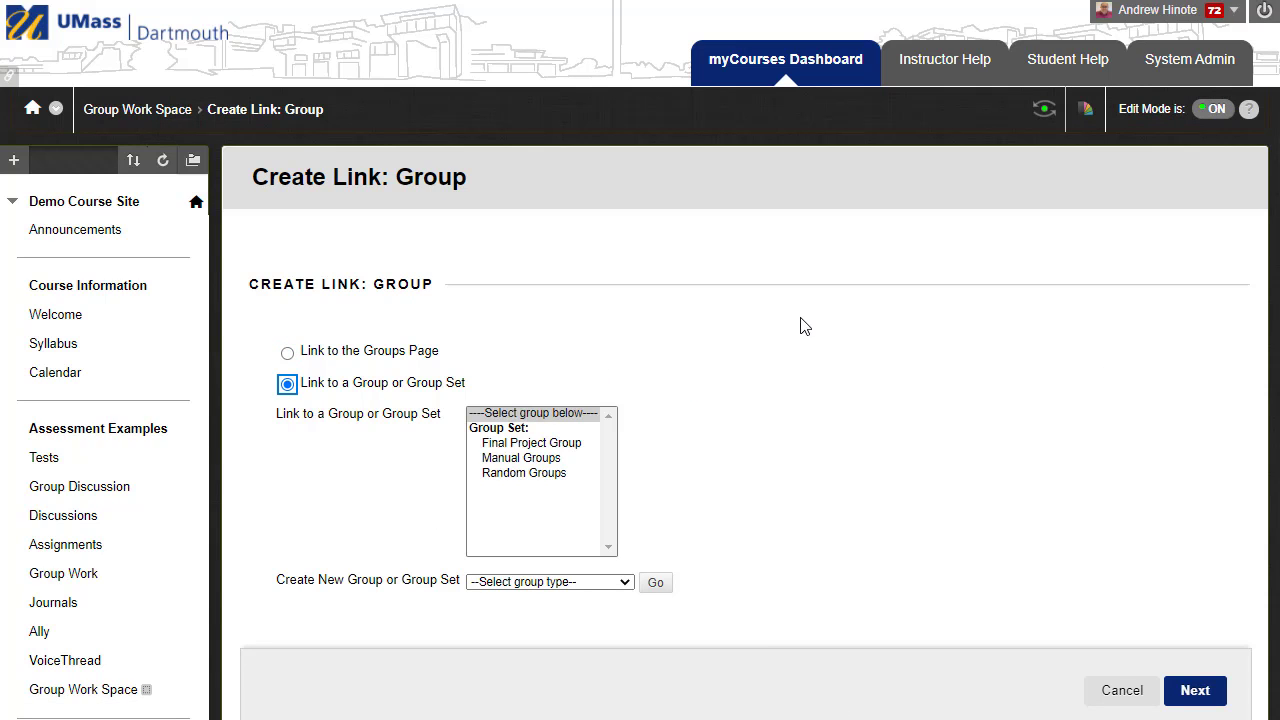
scroll(780, 330, "down", 1)
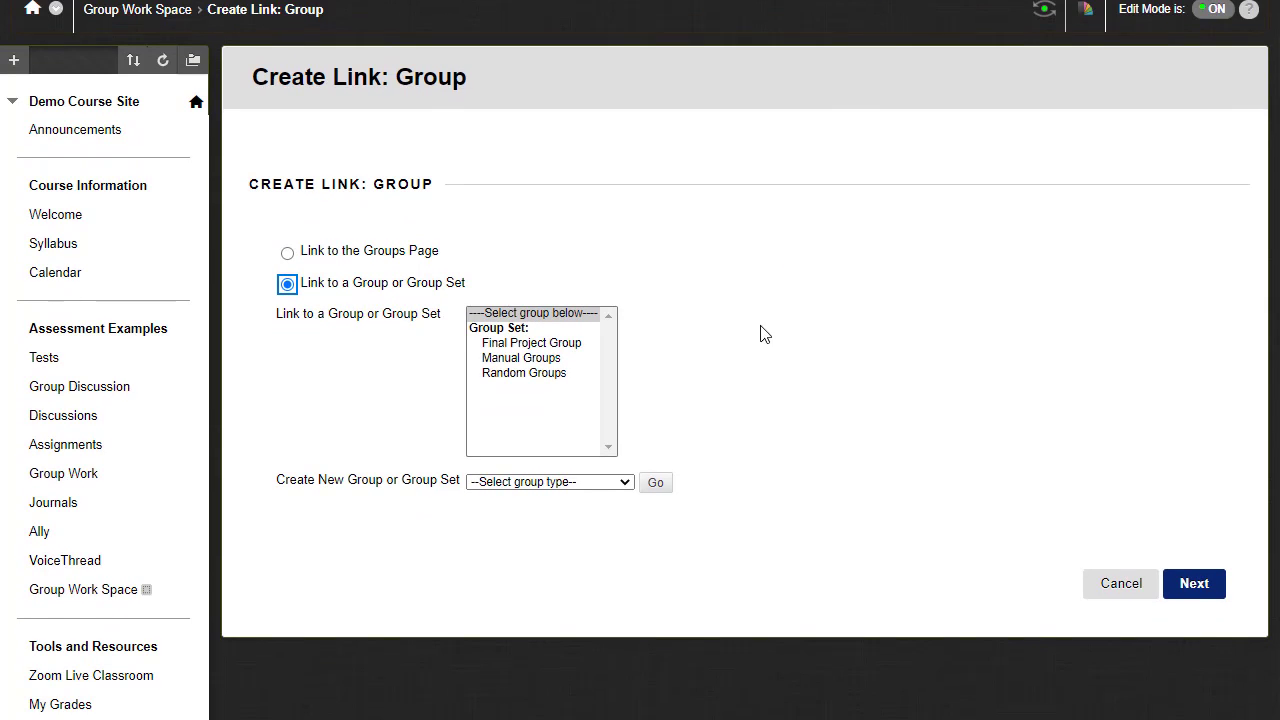
left_click(531, 343)
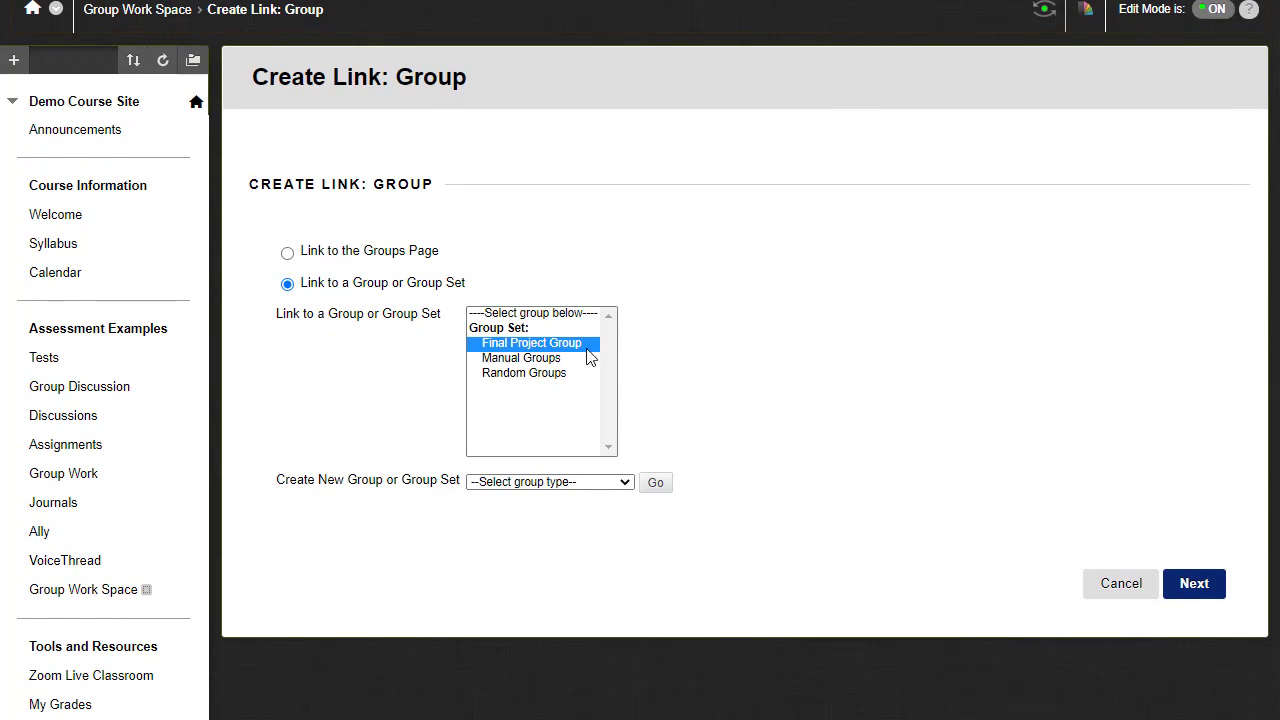
left_click(1194, 584)
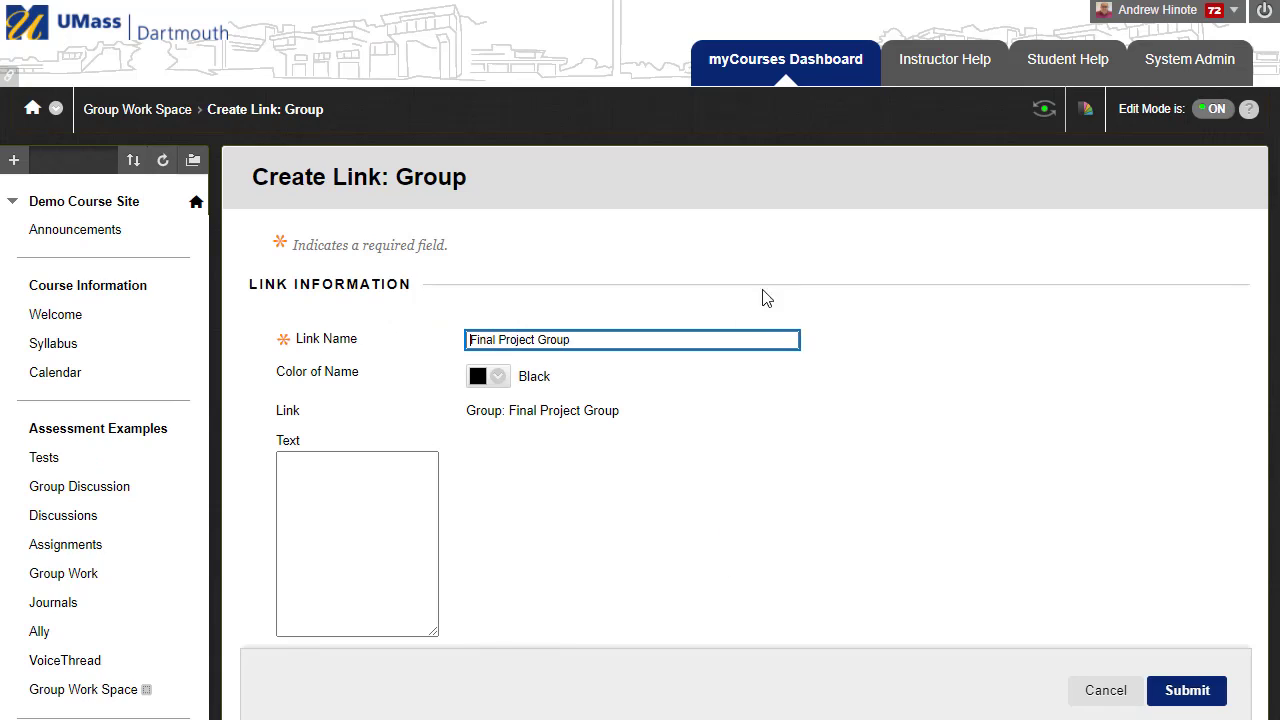
Step: Name the link "Final Project Groups", add the text "Click this link to access your private group area where you will complete this activity." and submit
scroll(1003, 161, "down", 2)
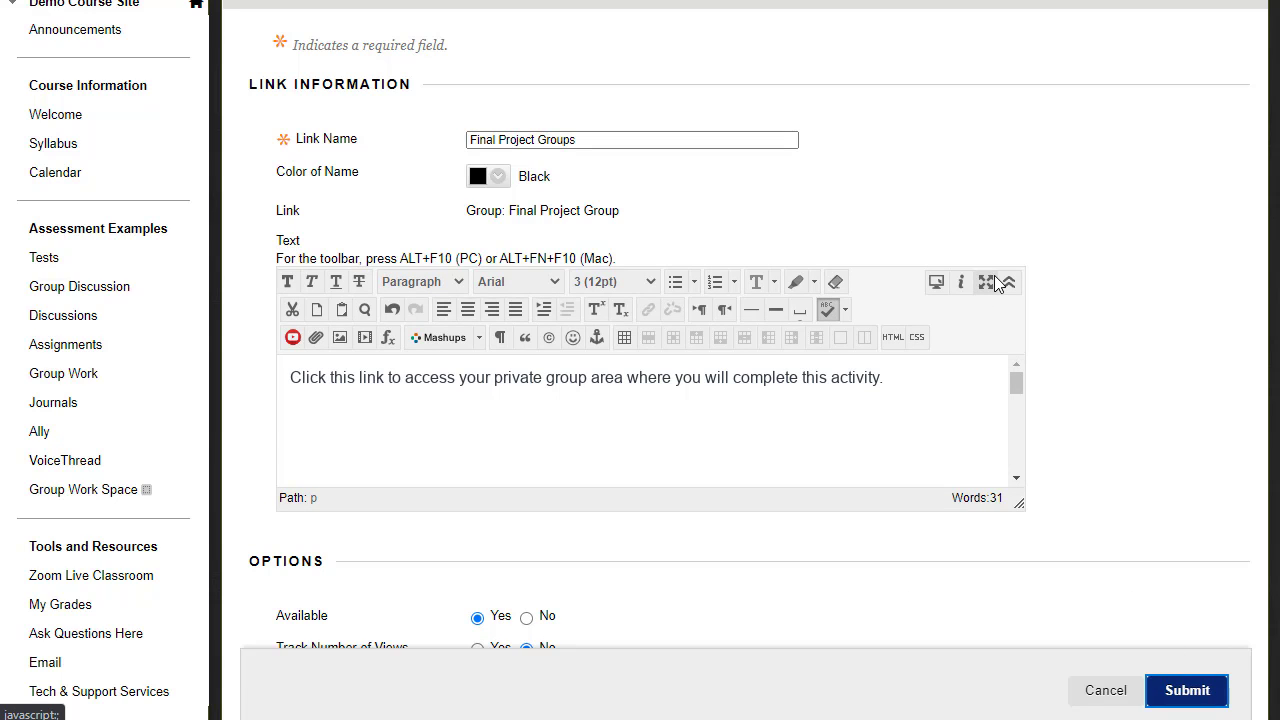
left_click(1206, 697)
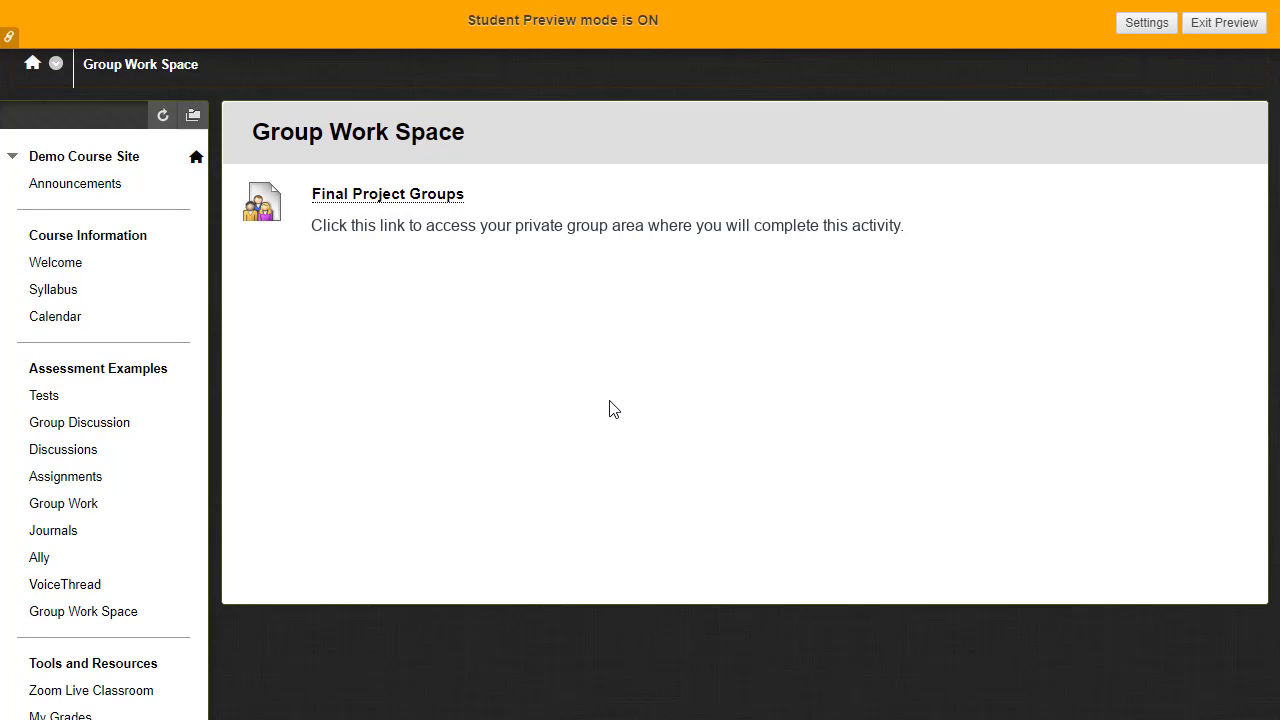
Step: Open the Final Project Groups link in student preview to check the student's view
left_click(383, 196)
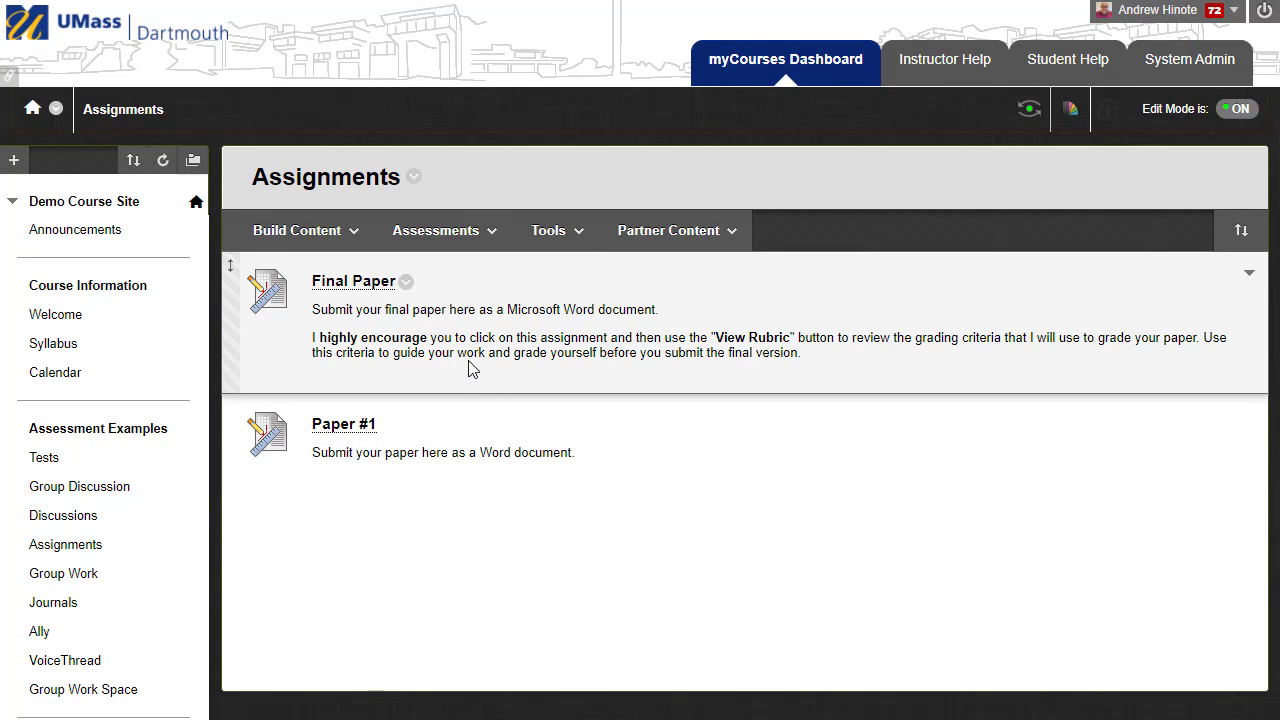
Step: Start a new assignment in the Assignments area and set its assignment type to Group Submission
left_click(436, 230)
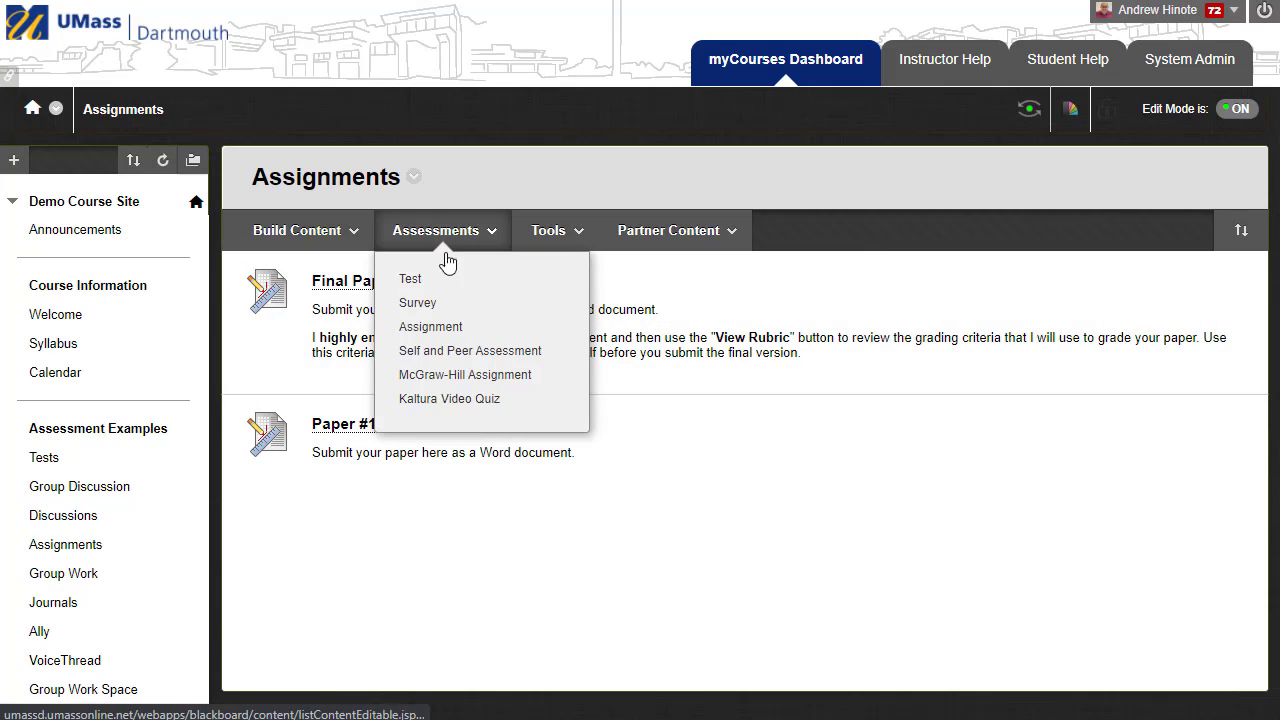
left_click(425, 325)
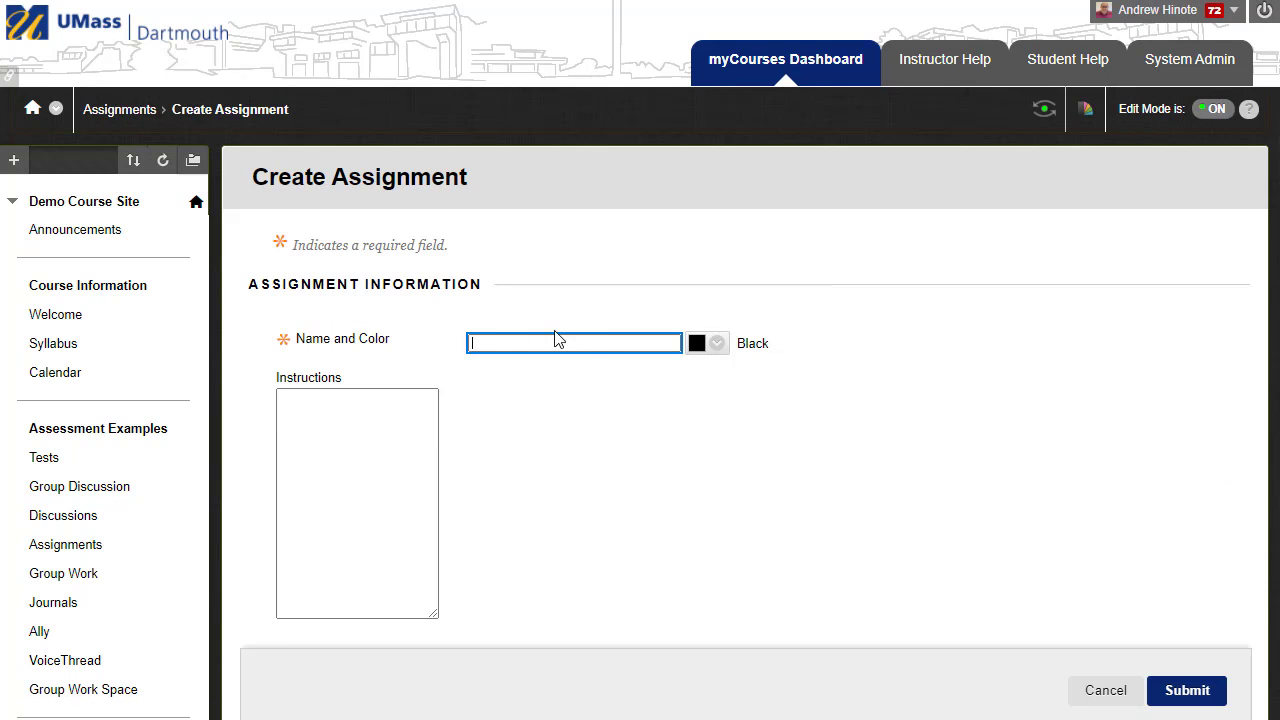
scroll(1024, 300, "down", 1)
scroll(1024, 300, "down", 8)
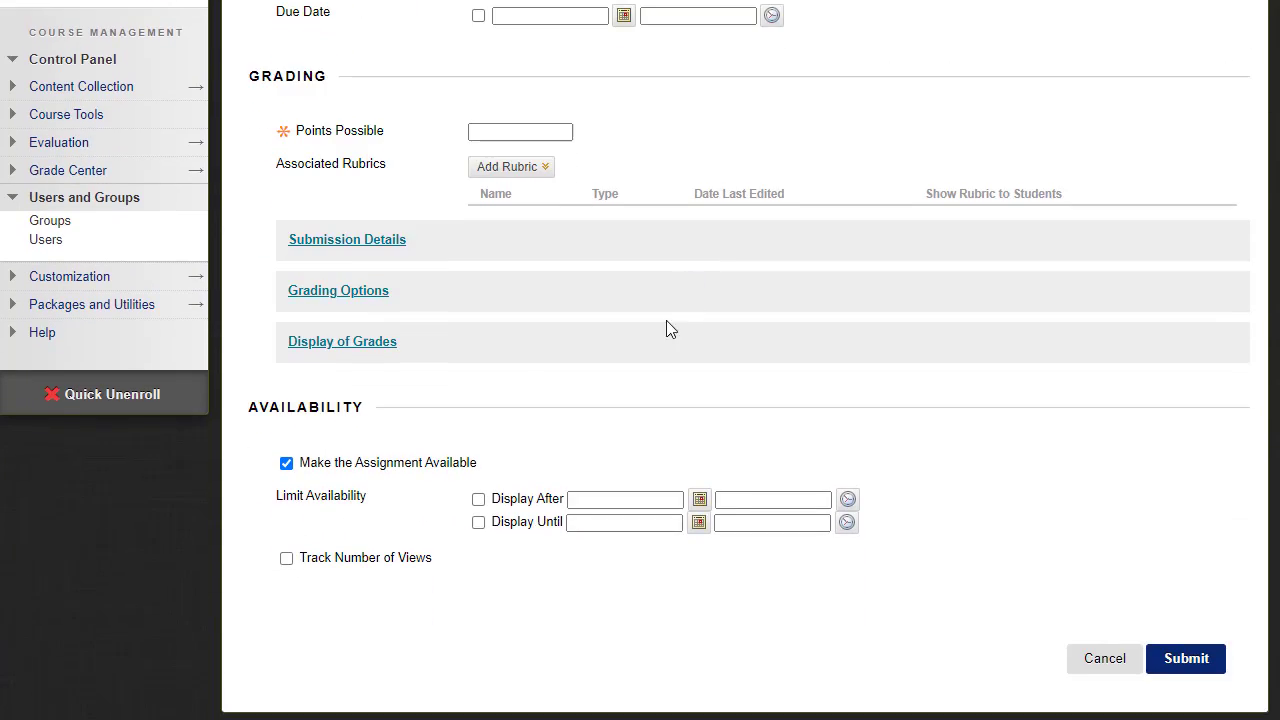
left_click(370, 240)
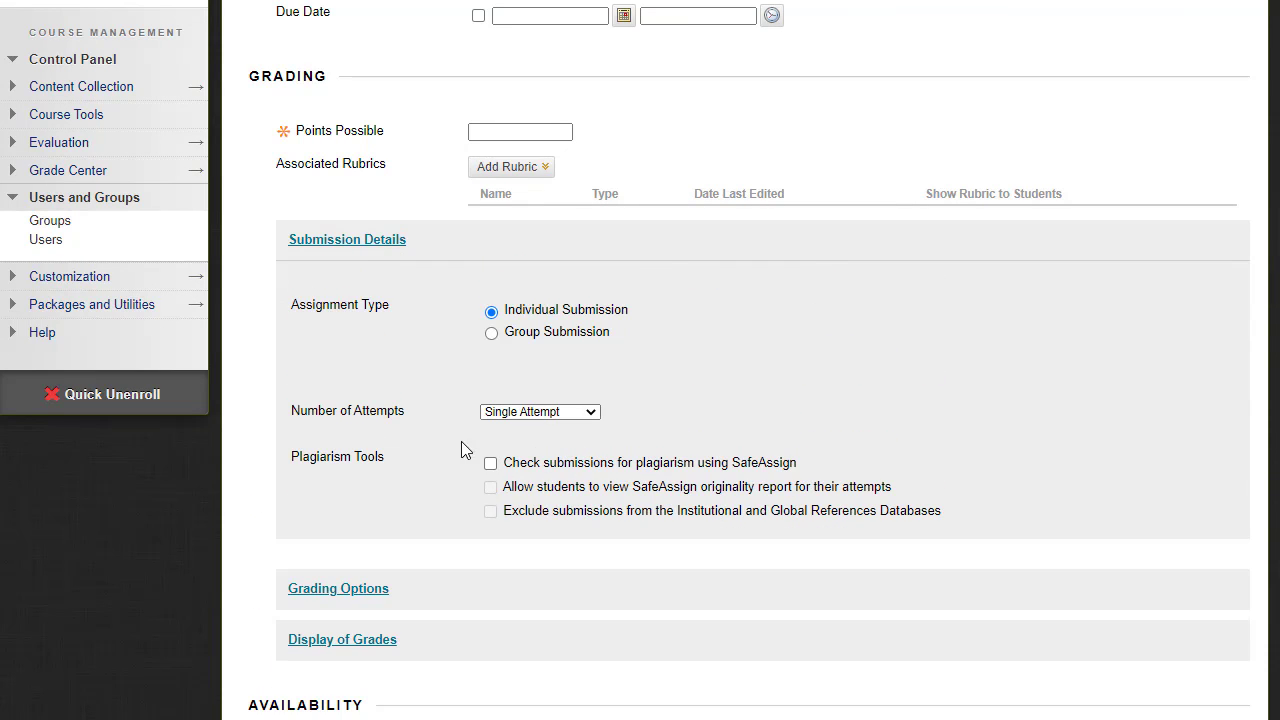
left_click(557, 341)
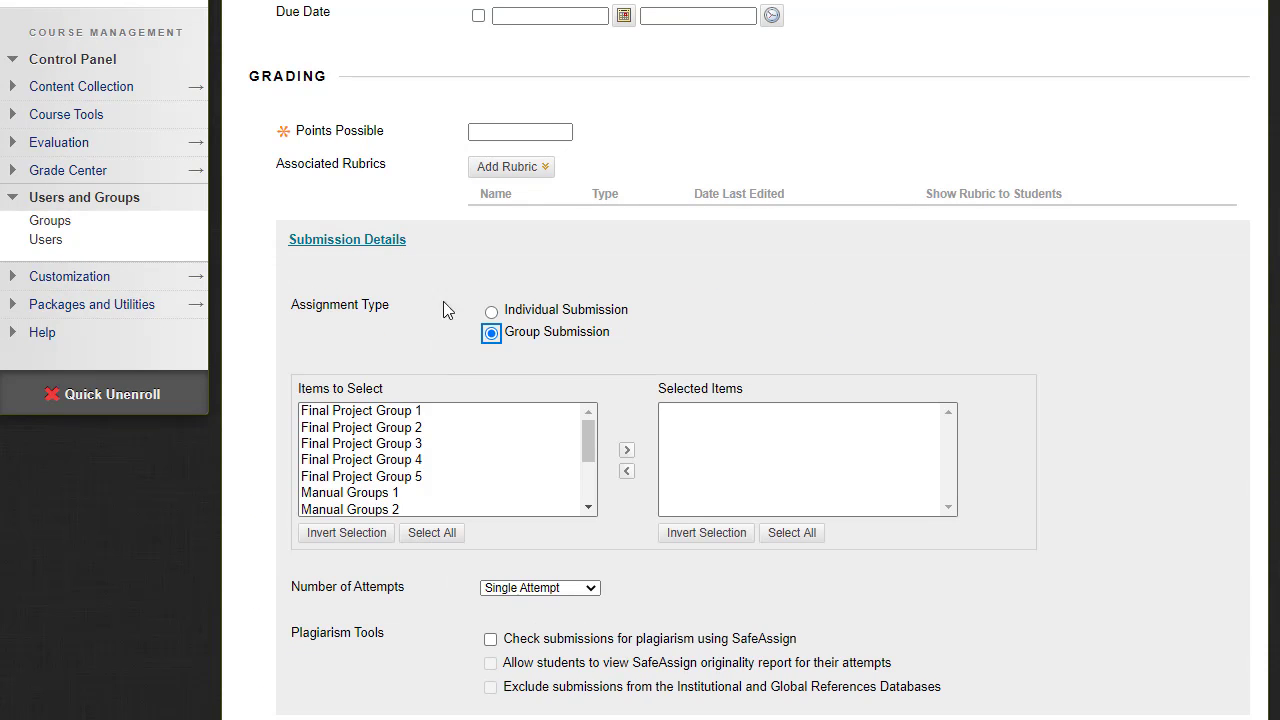
Step: Add Final Project Group 1 through Final Project Group 5 to the selected groups for the assignment
left_click(440, 410)
left_click_drag(420, 416, 421, 480)
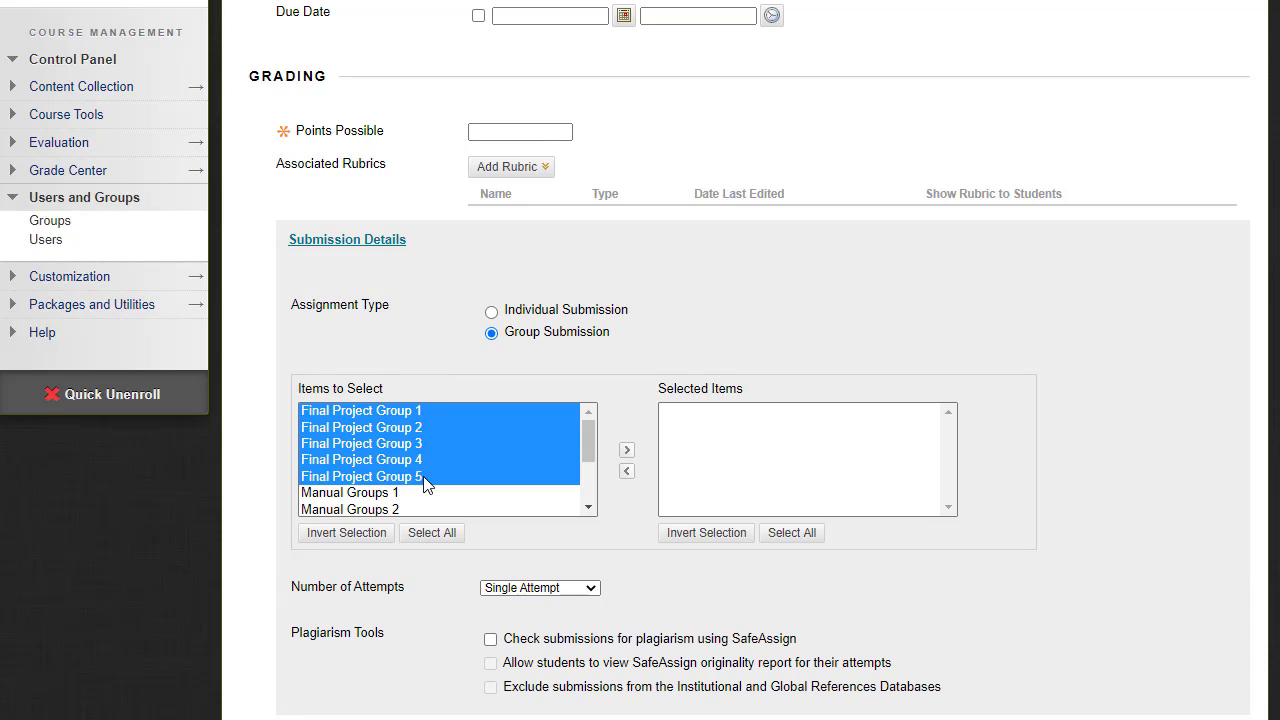
left_click(626, 452)
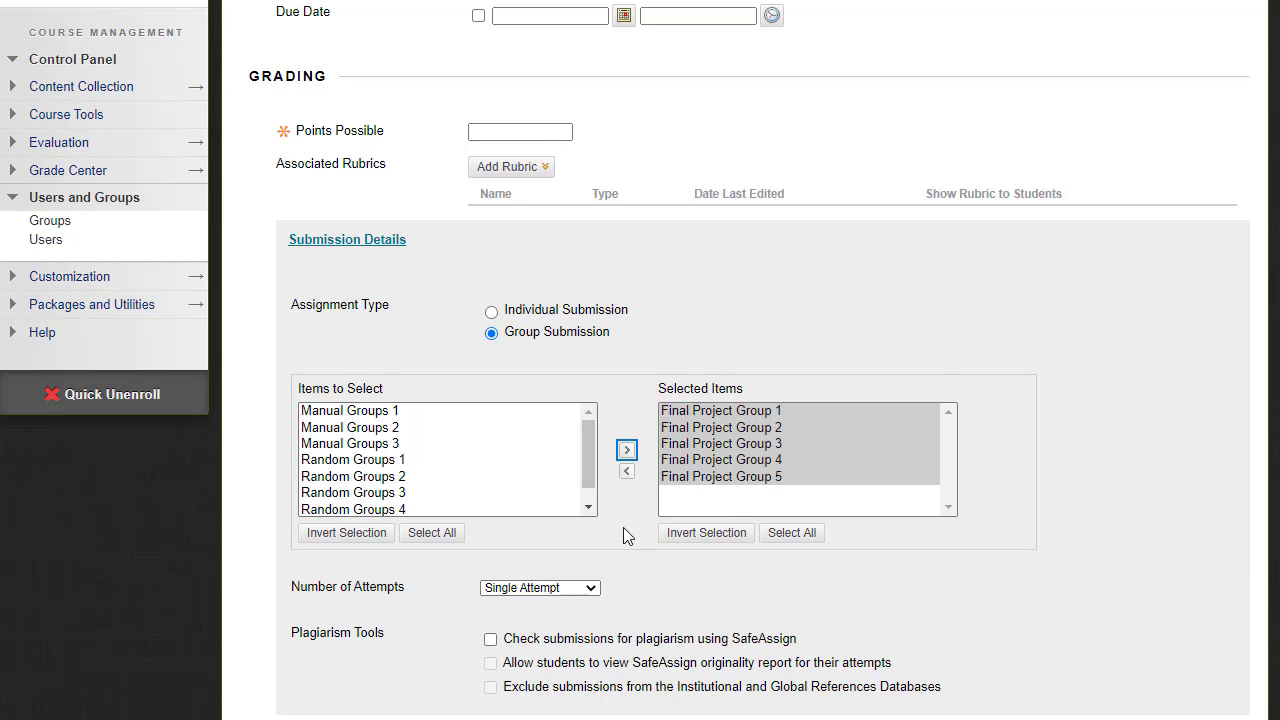